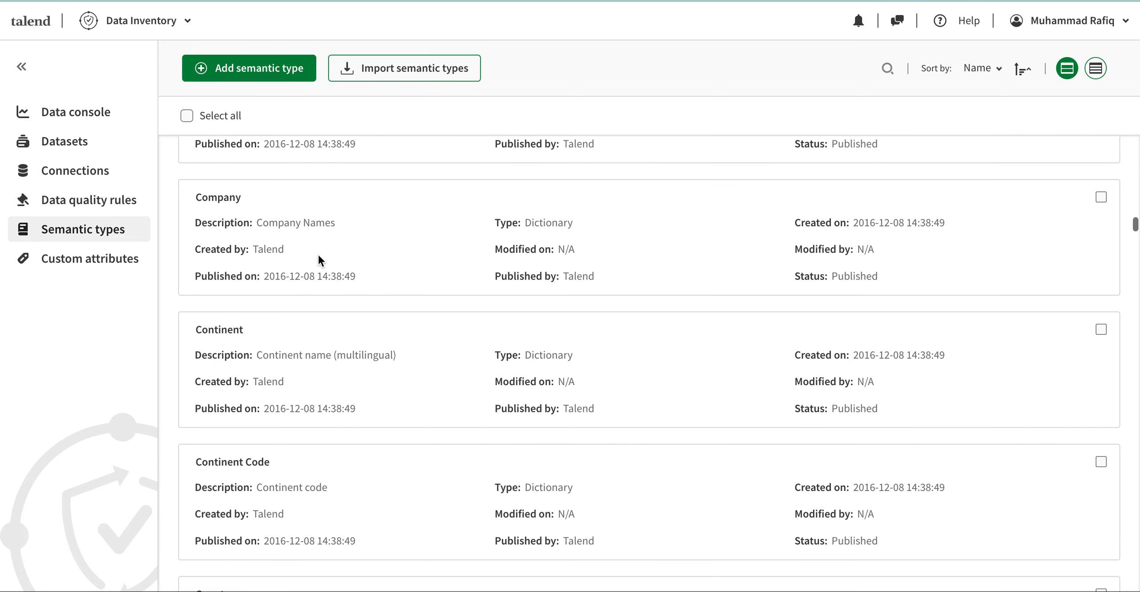
Step: Add a new semantic type and name it US Cities
scroll(319, 256, up, 15)
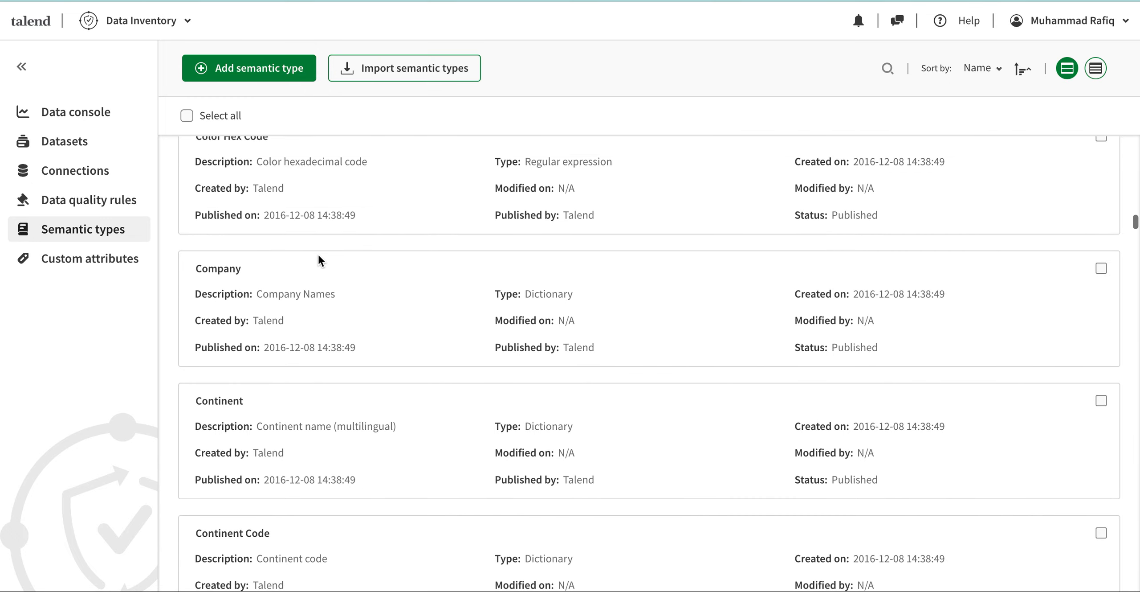
scroll(318, 257, up, 1)
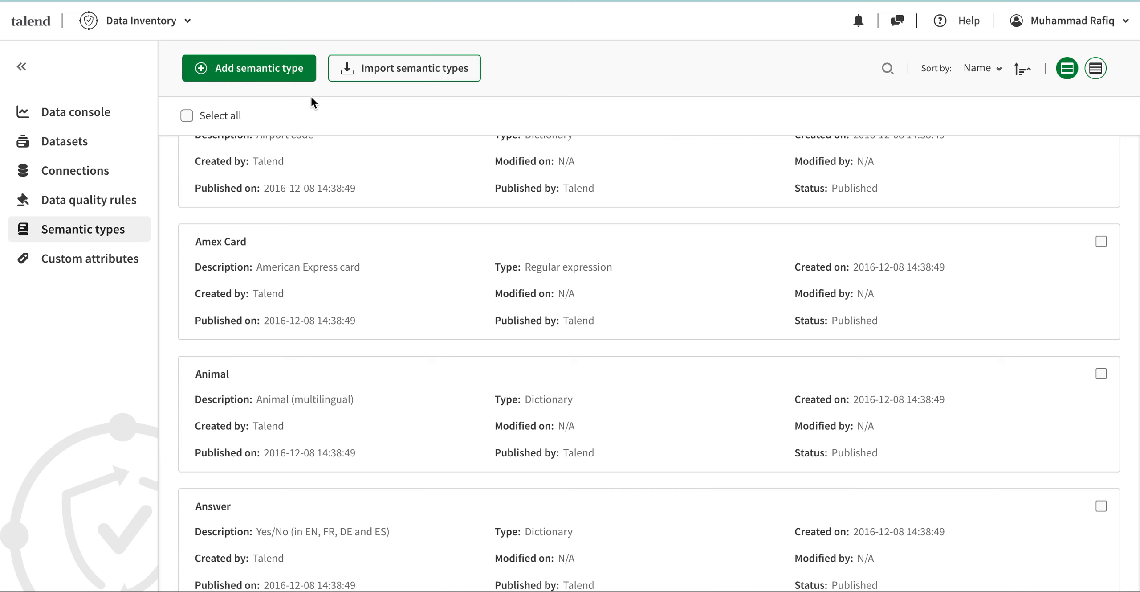
click(294, 74)
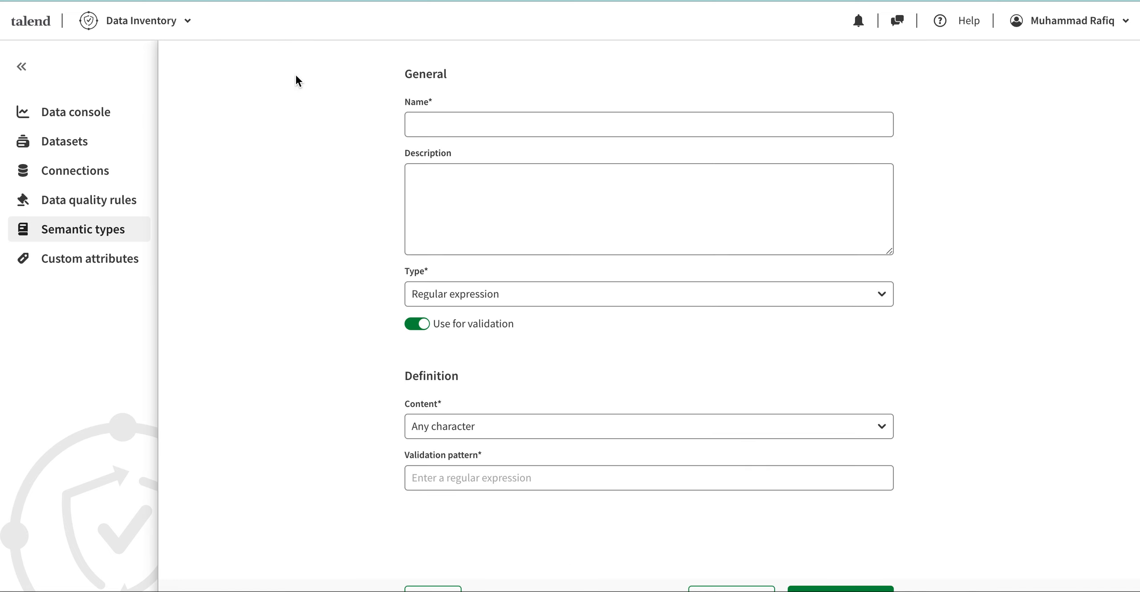
click(464, 127)
key(Caps_Lock)
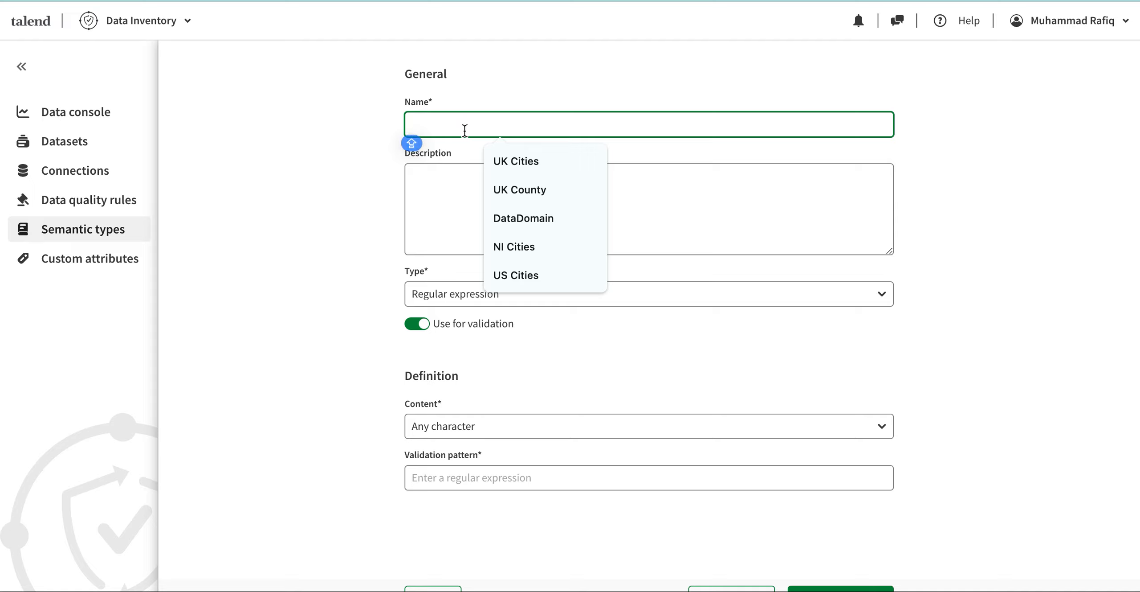
text(US)
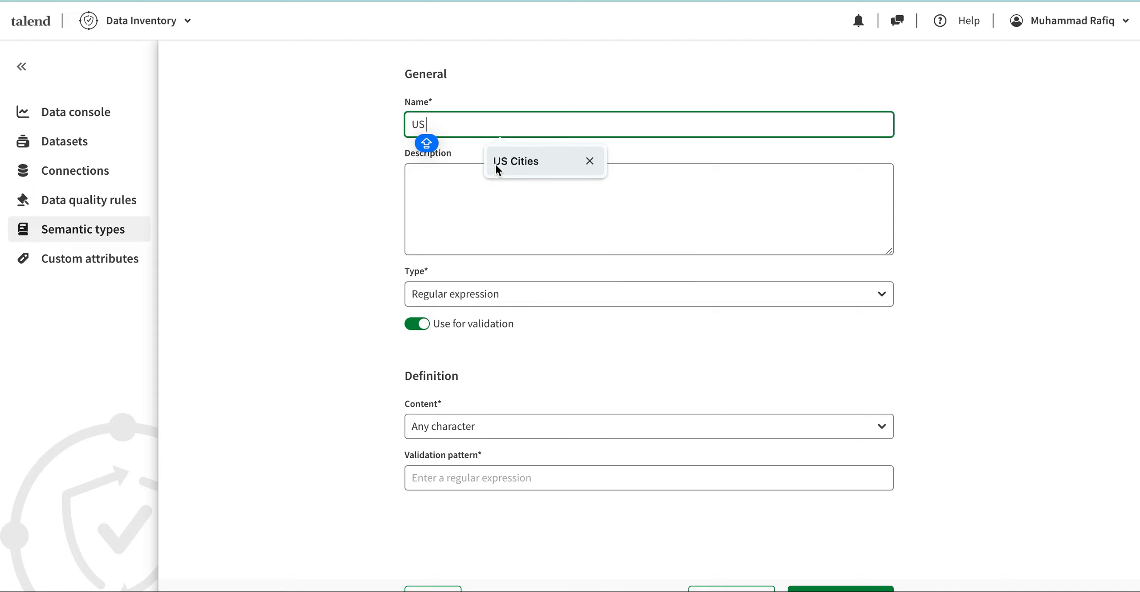
click(494, 161)
click(501, 195)
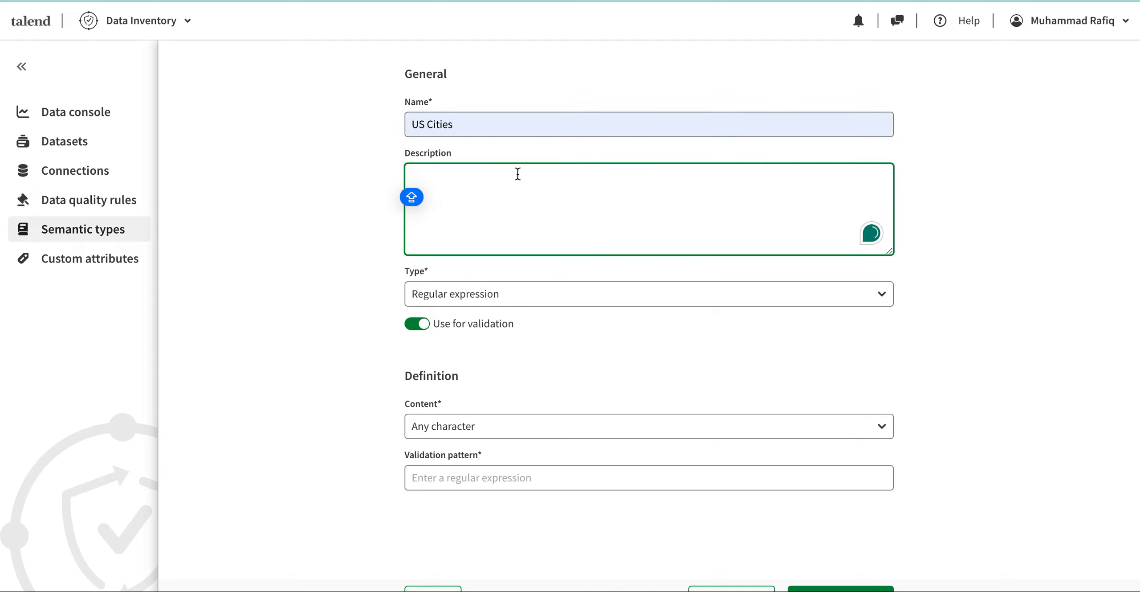
Step: Set the US Cities type to Dictionary with the validation criterion Ignore case and accents
click(565, 292)
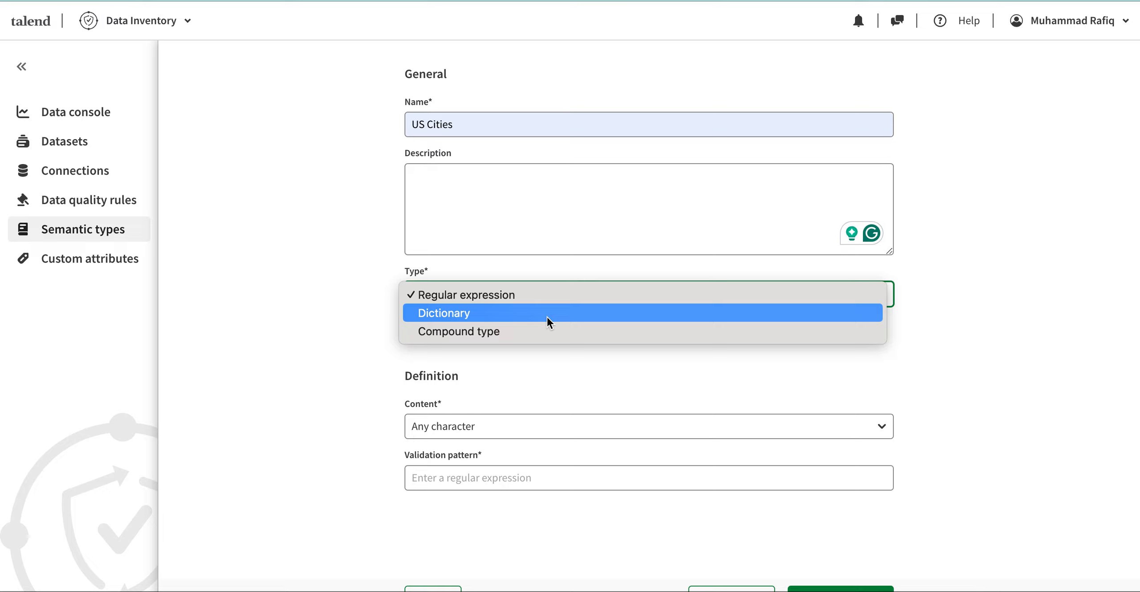
click(535, 315)
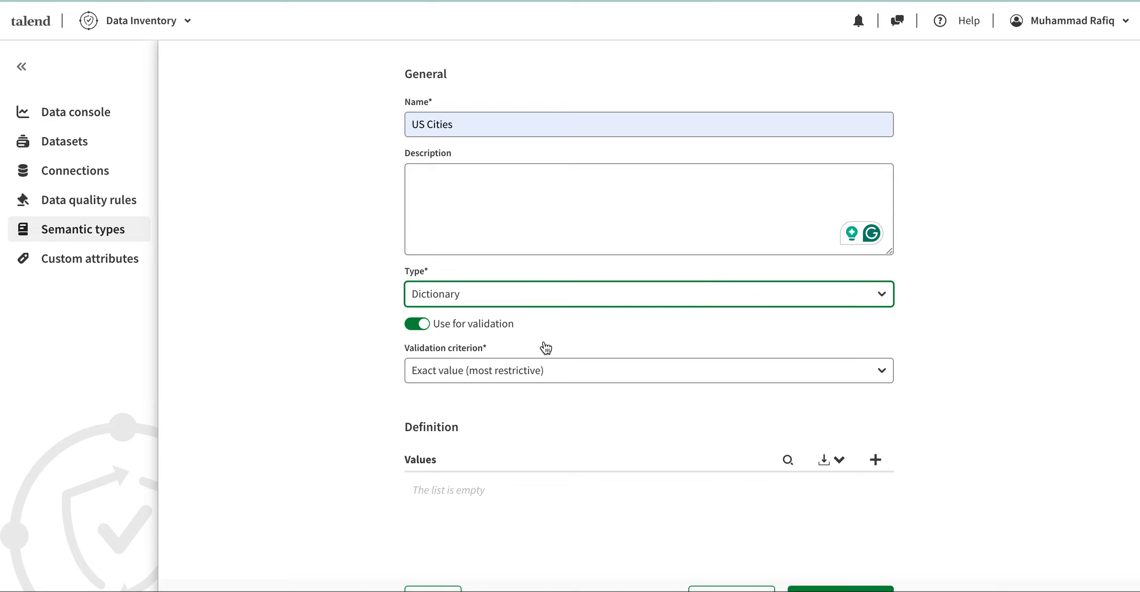
click(572, 368)
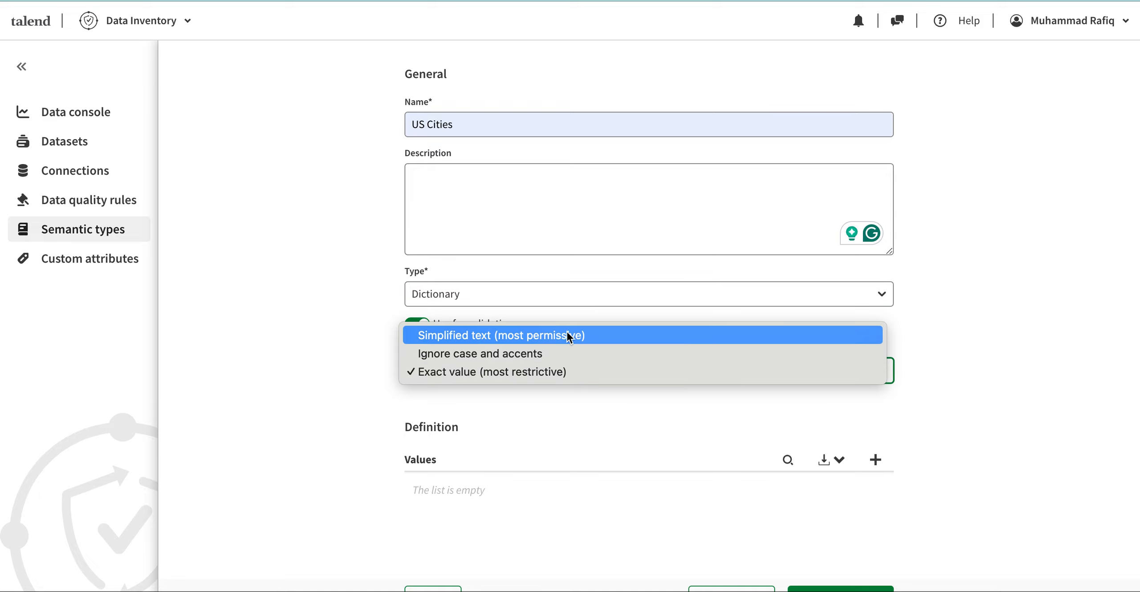
click(560, 354)
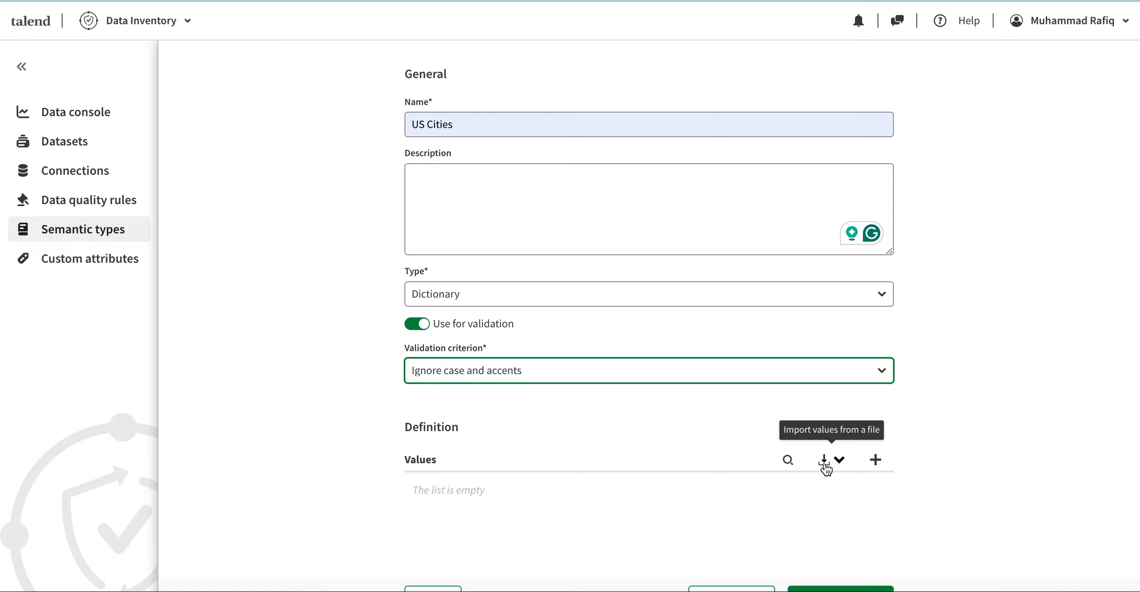
Step: Import the dictionary values from US cities.csv and look through the imported city list
click(877, 460)
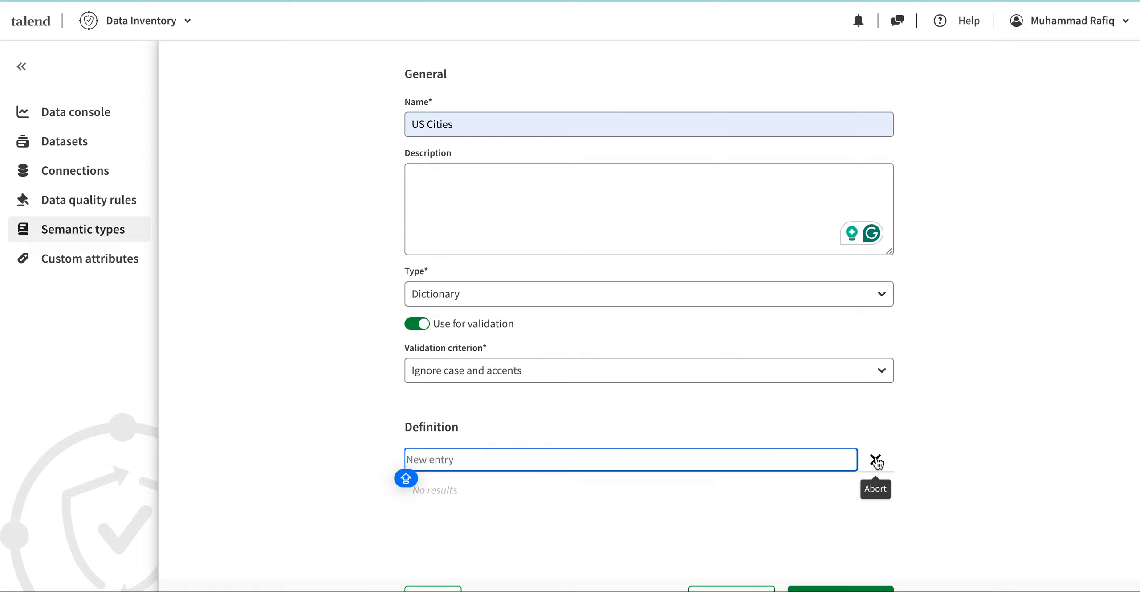
click(885, 462)
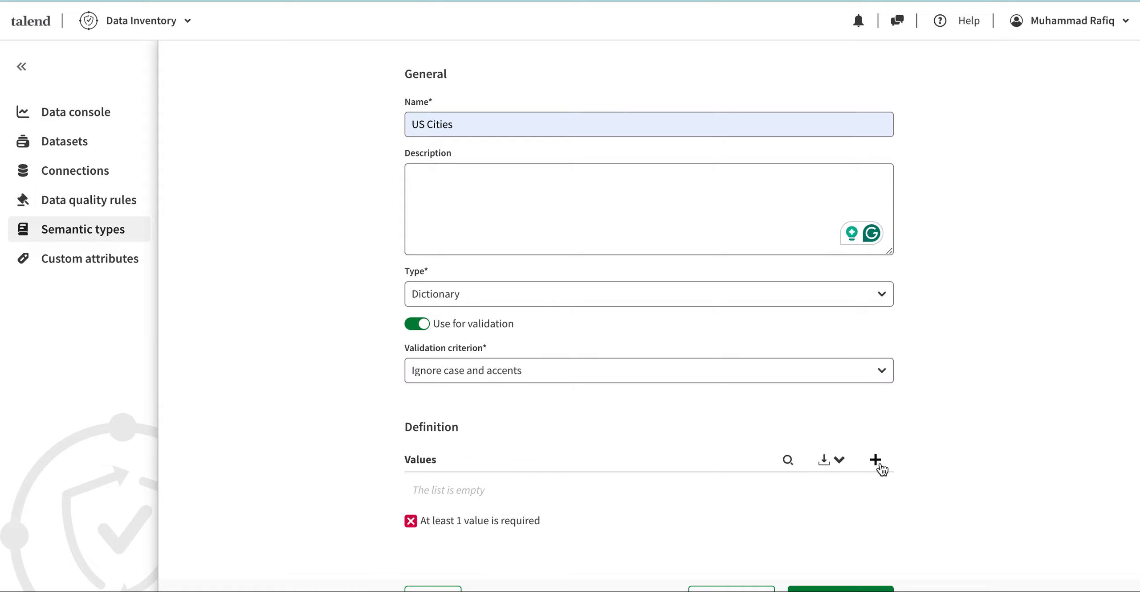
click(824, 461)
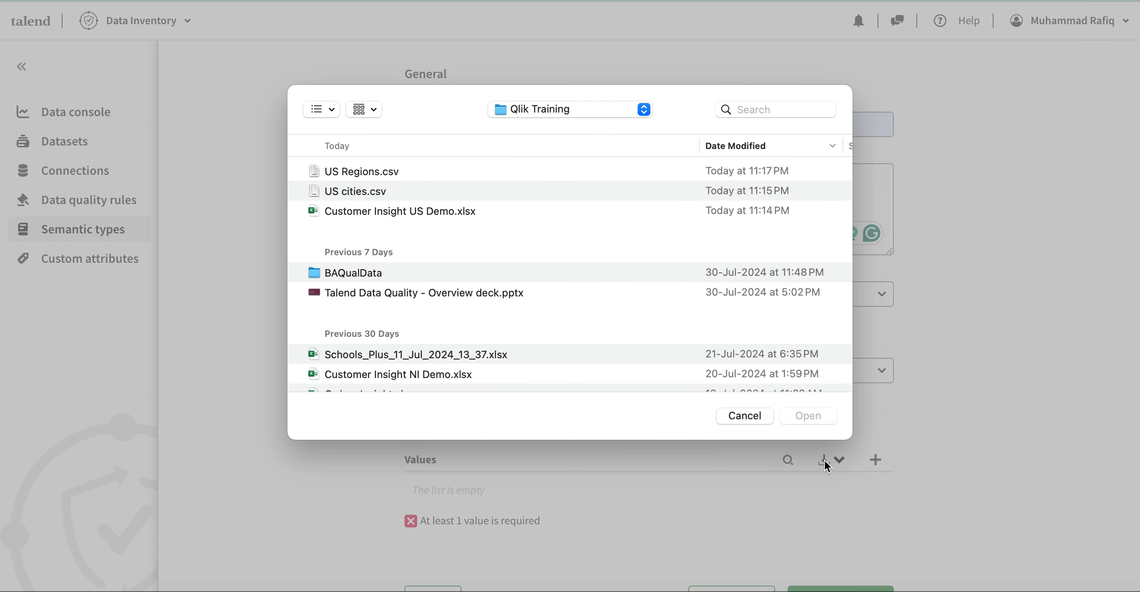
double_click(380, 188)
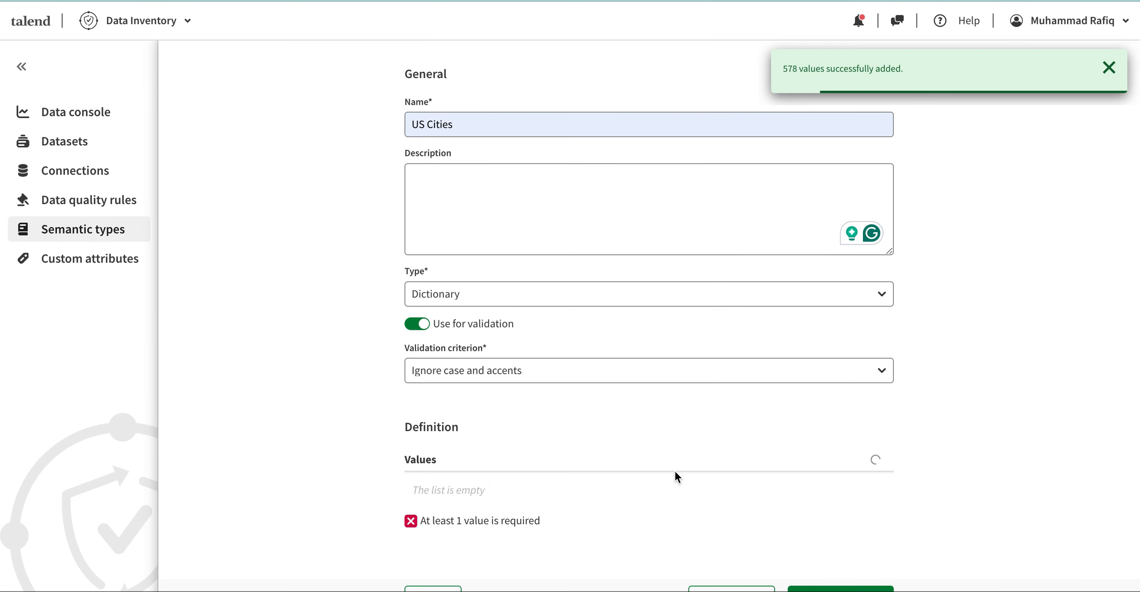
scroll(753, 495, down, 10)
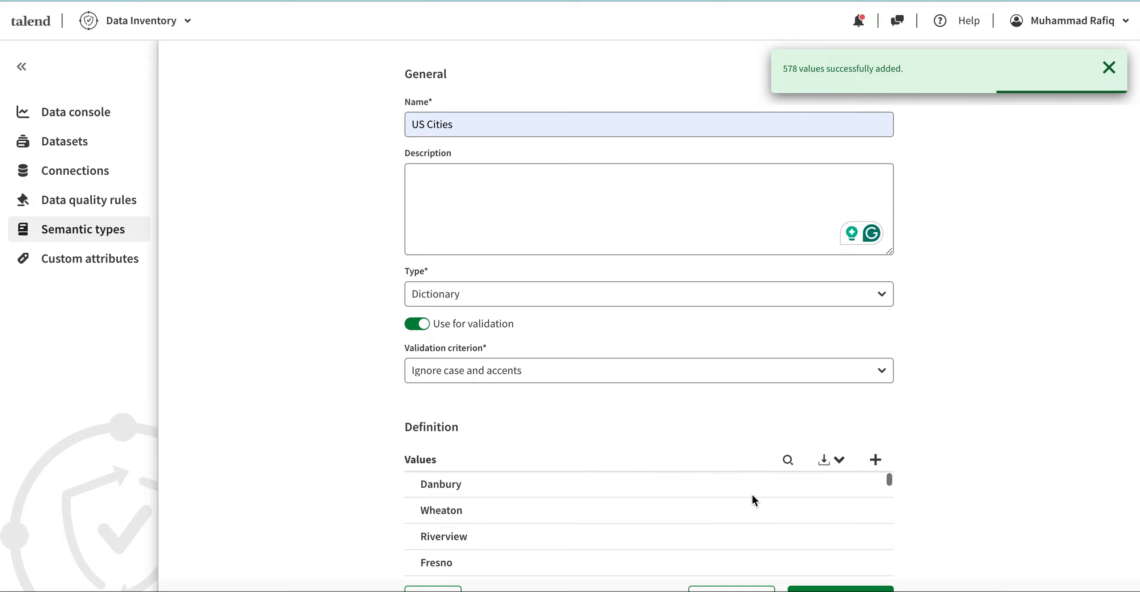
scroll(754, 500, down, 2)
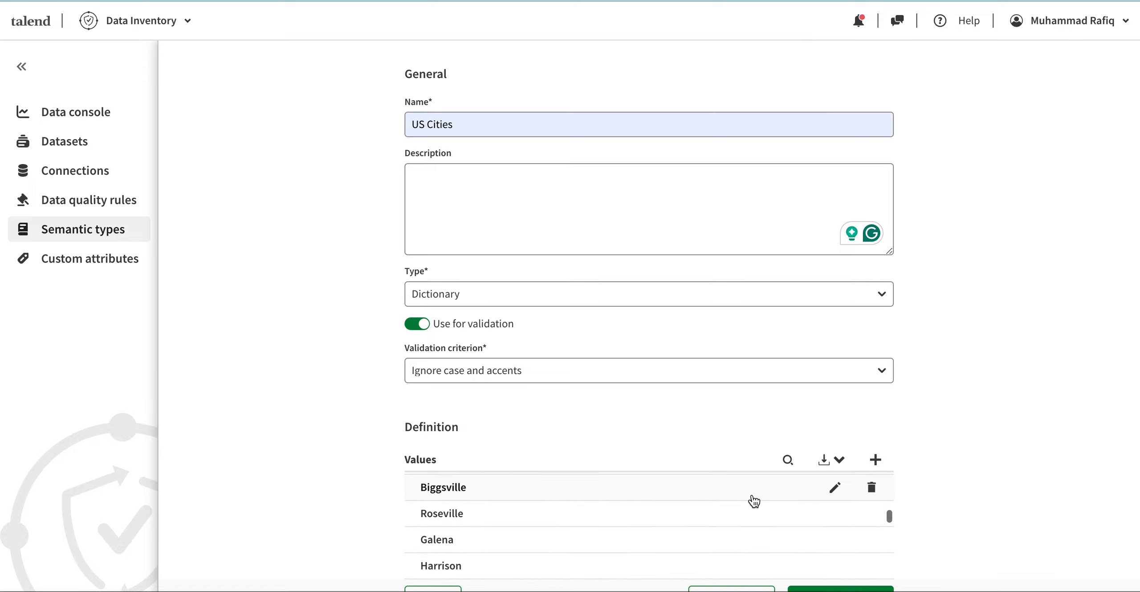
scroll(752, 494, up, 1)
scroll(752, 495, down, 5)
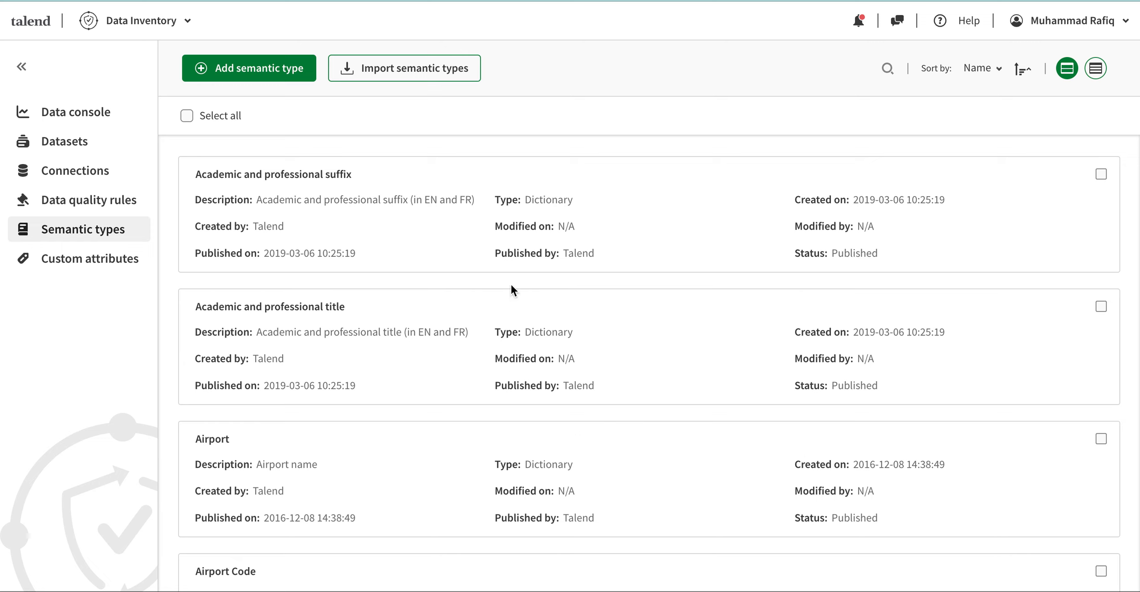
Step: Search the semantic types for "email" and open the Email type
click(888, 72)
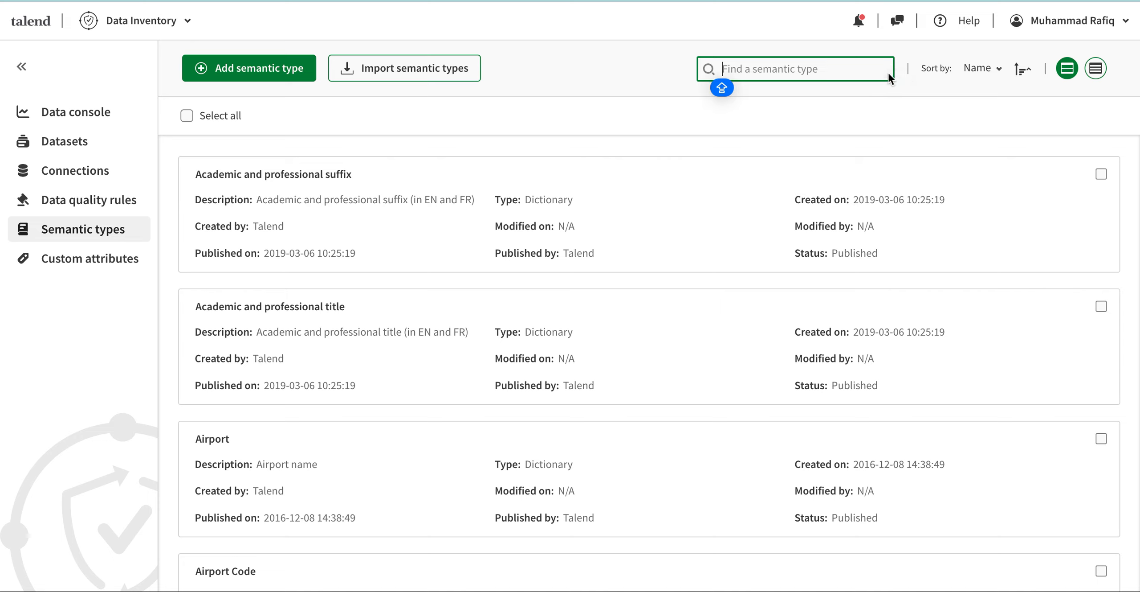
text(email)
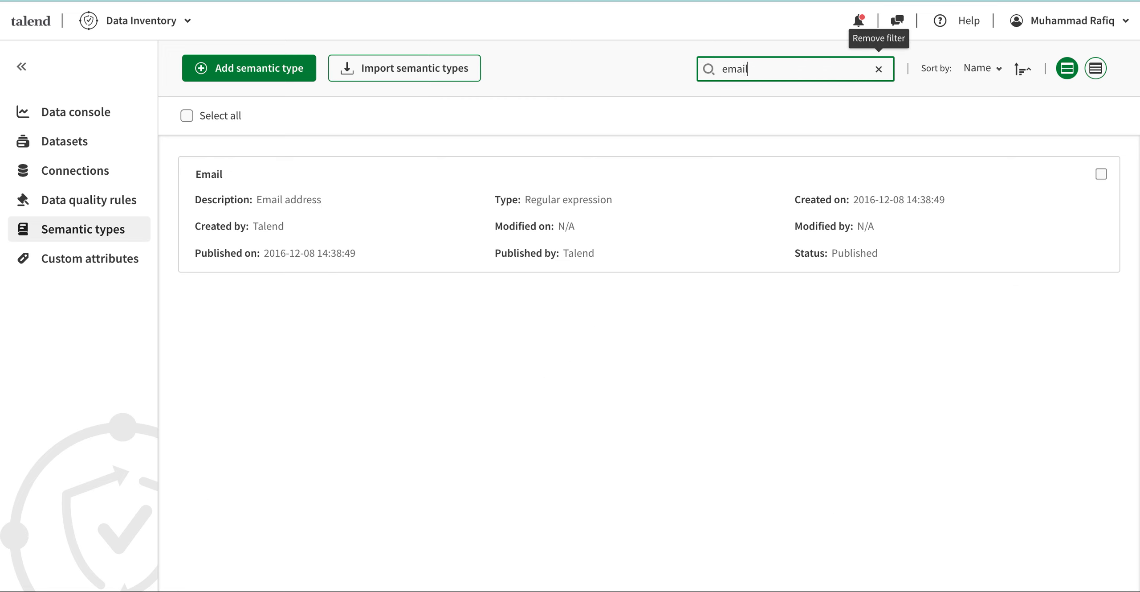
click(229, 192)
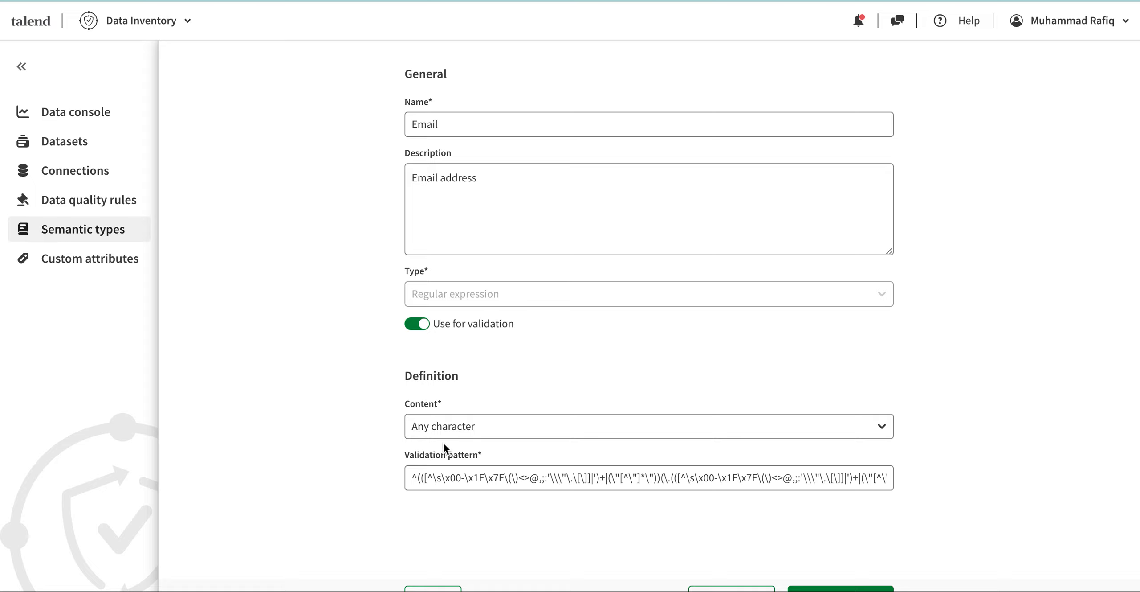
Step: Examine the regular expression in the Email type's validation pattern
click(712, 488)
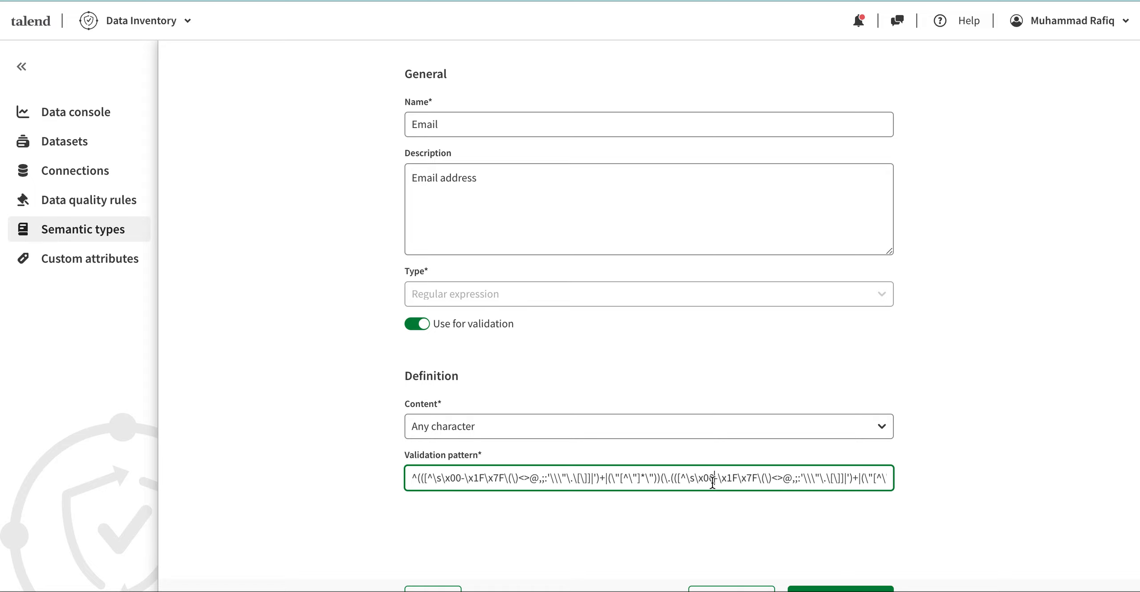
key(Left)
key(Left)
key(Left)
key(Left)
key(Left)
key(Left)
key(Left)
key(Left)
key(Left)
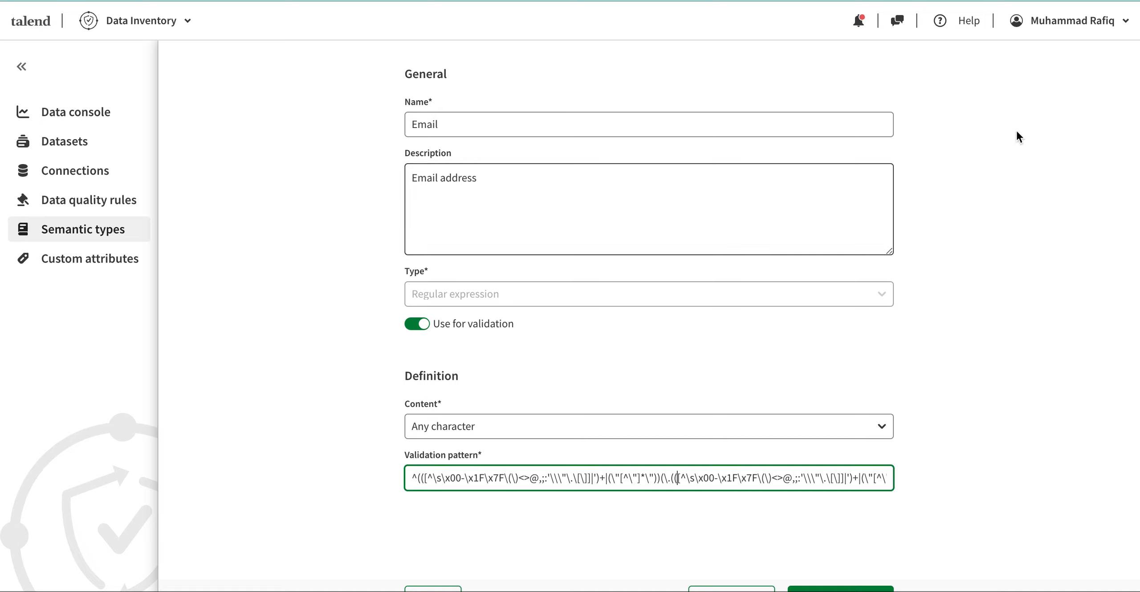
Step: Search the web in a new browser tab for "regular expression for email validation" and choose the Stack Overflow JavaScript result
key(ctrl+t)
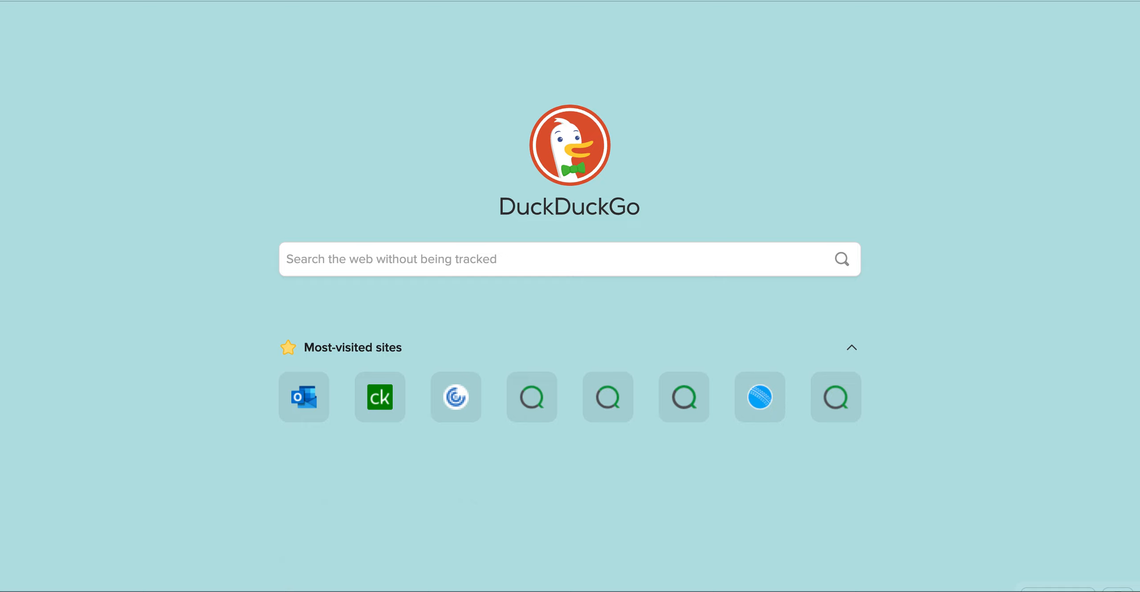
text(reg)
key(Escape)
click(542, 258)
text(regu)
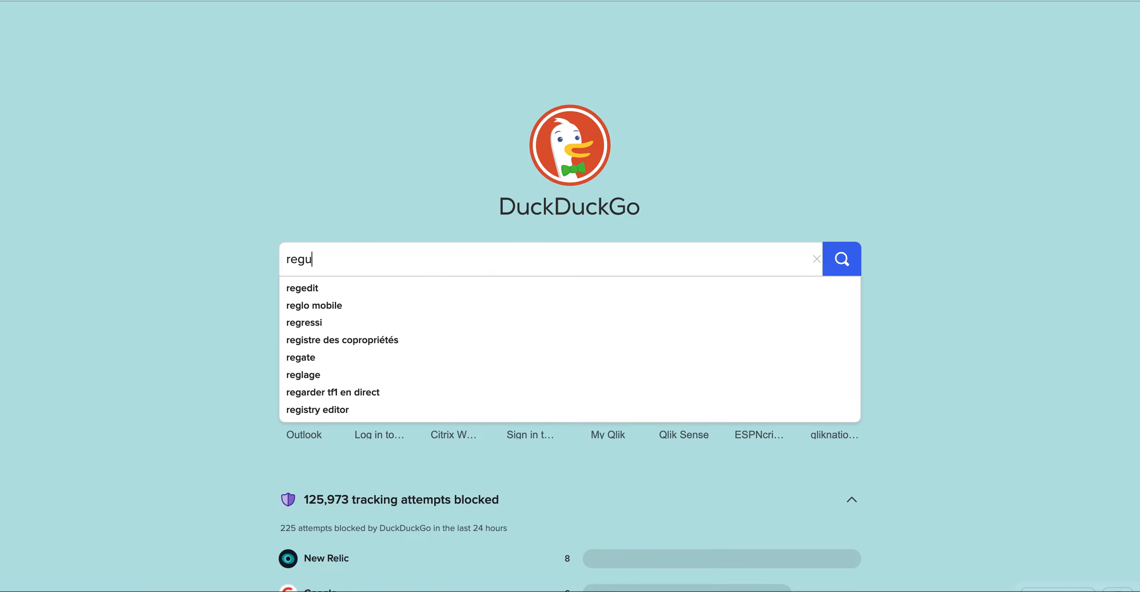
text(lar expre)
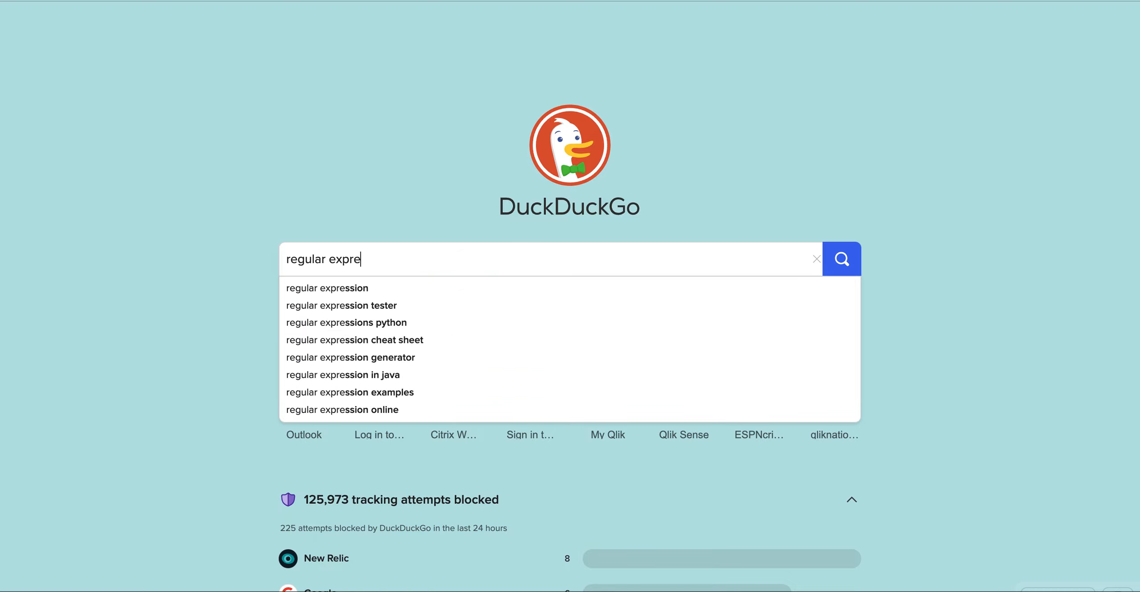
text(ssion for email)
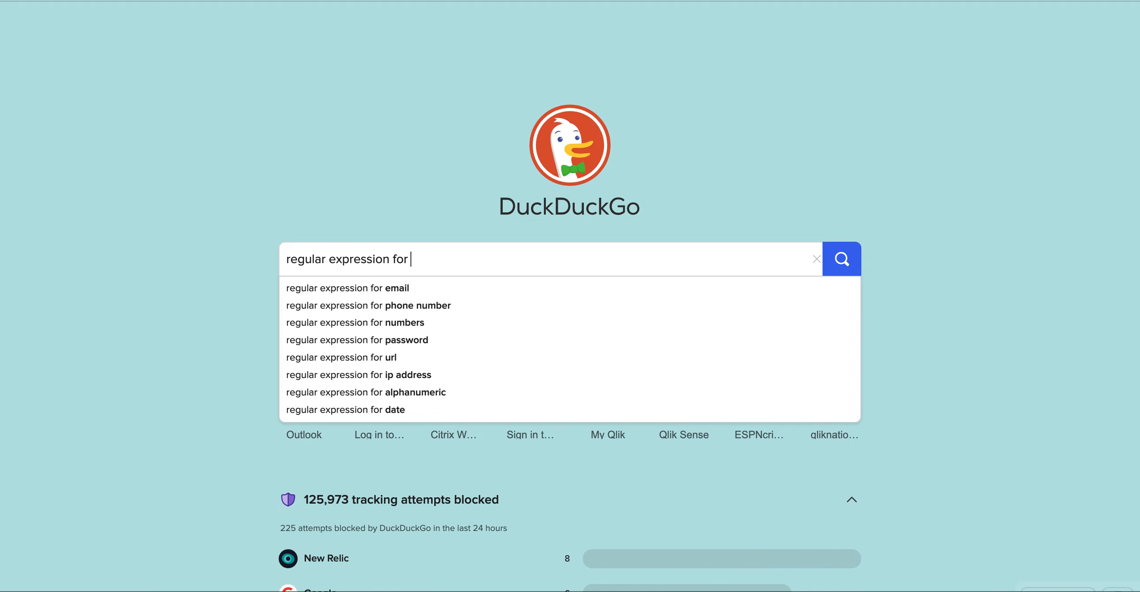
key(Down)
key(Down)
key(Return)
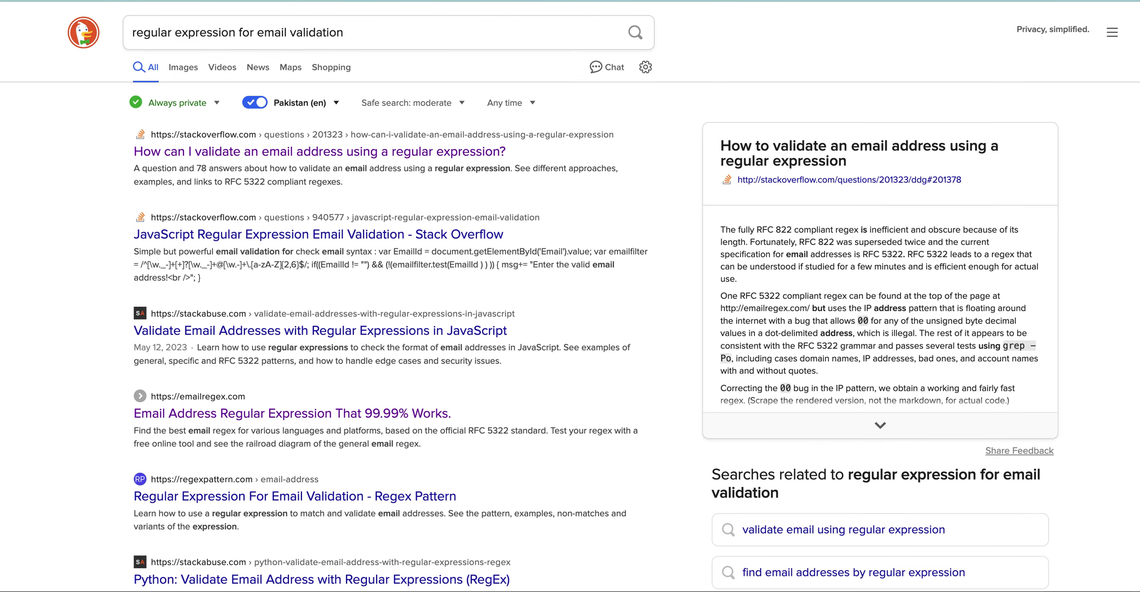
click(399, 233)
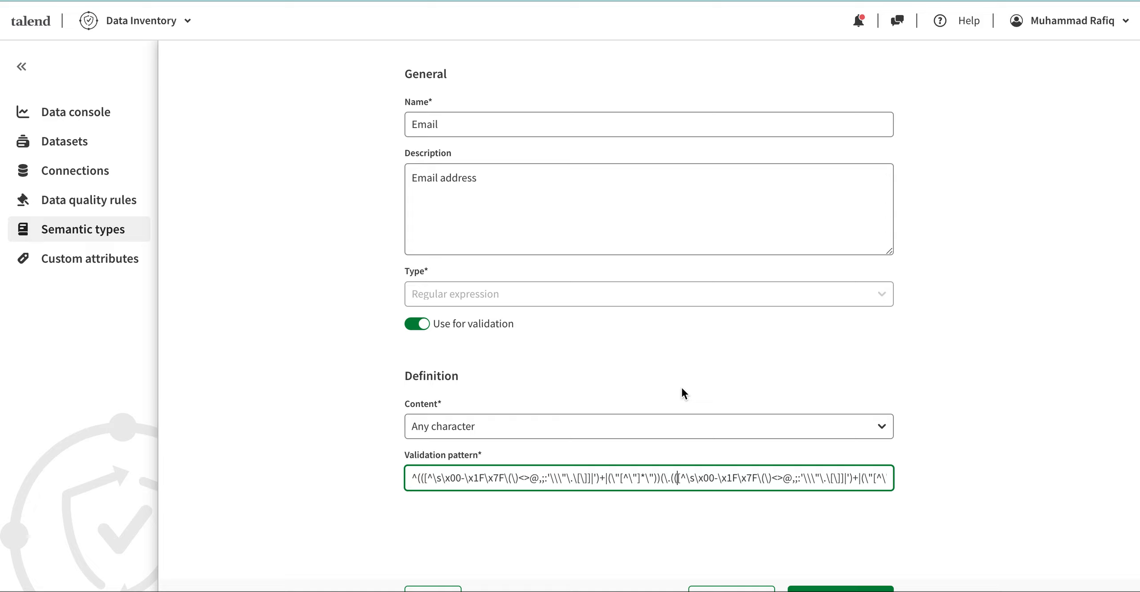
Step: Leave the Email type without saving, filter the semantic types by "pho" instead, and clear that filter
click(438, 586)
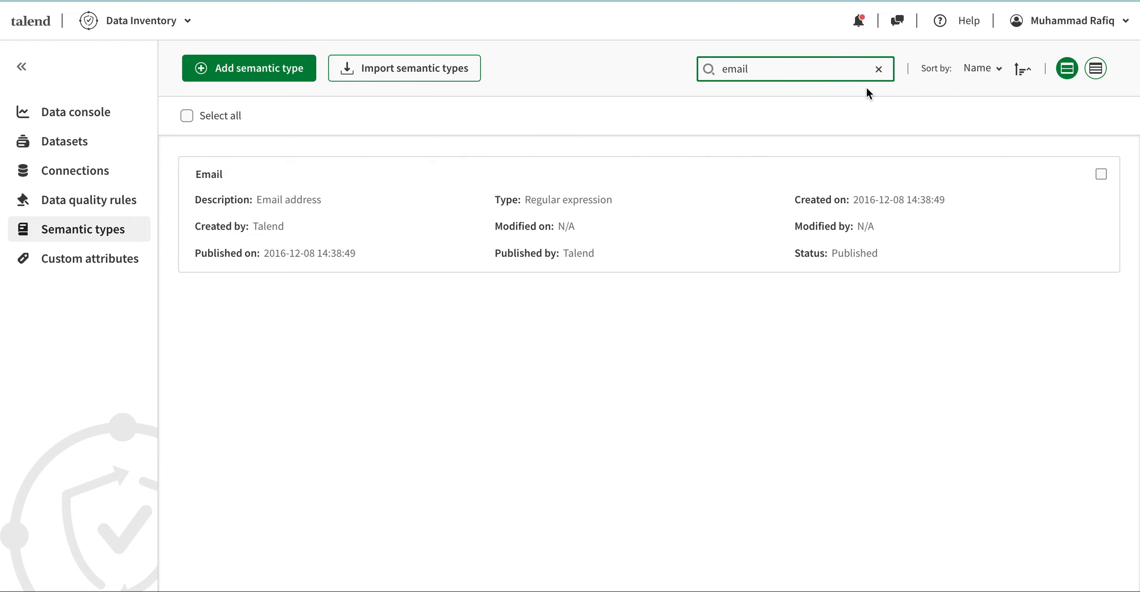
click(879, 69)
text(pho)
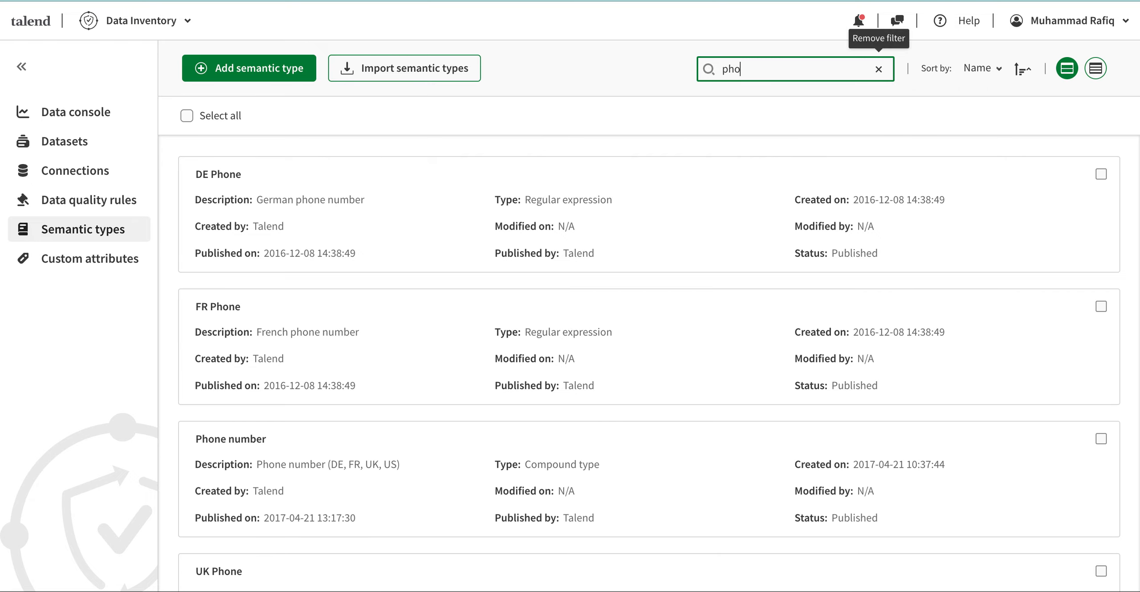
key(BackSpace)
key(BackSpace)
key(BackSpace)
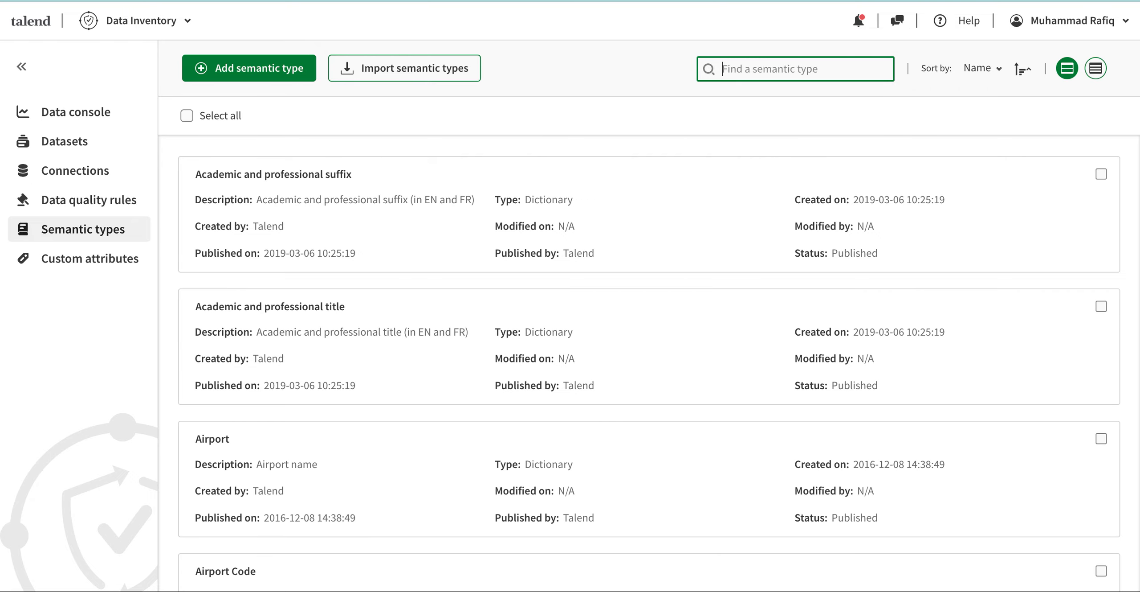
Step: Filter the semantic types by "air" to find the airport-related types
text(port)
key(BackSpace)
key(BackSpace)
key(BackSpace)
text(ari)
key(BackSpace)
key(BackSpace)
text(ir)
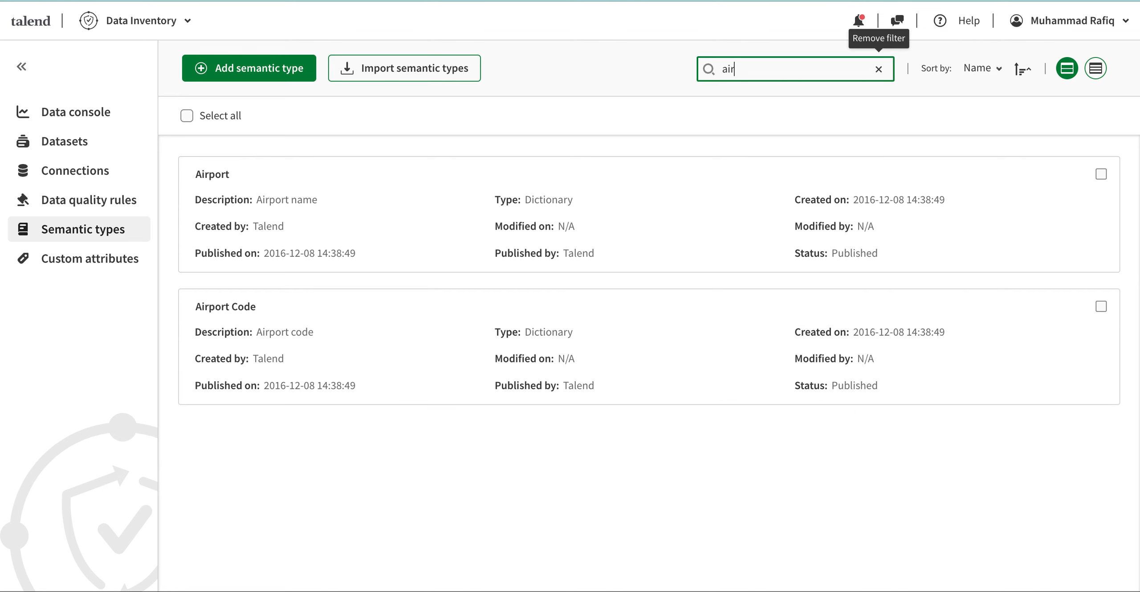
Step: Replace the filter with "soci" and look through the social security number types
click(879, 69)
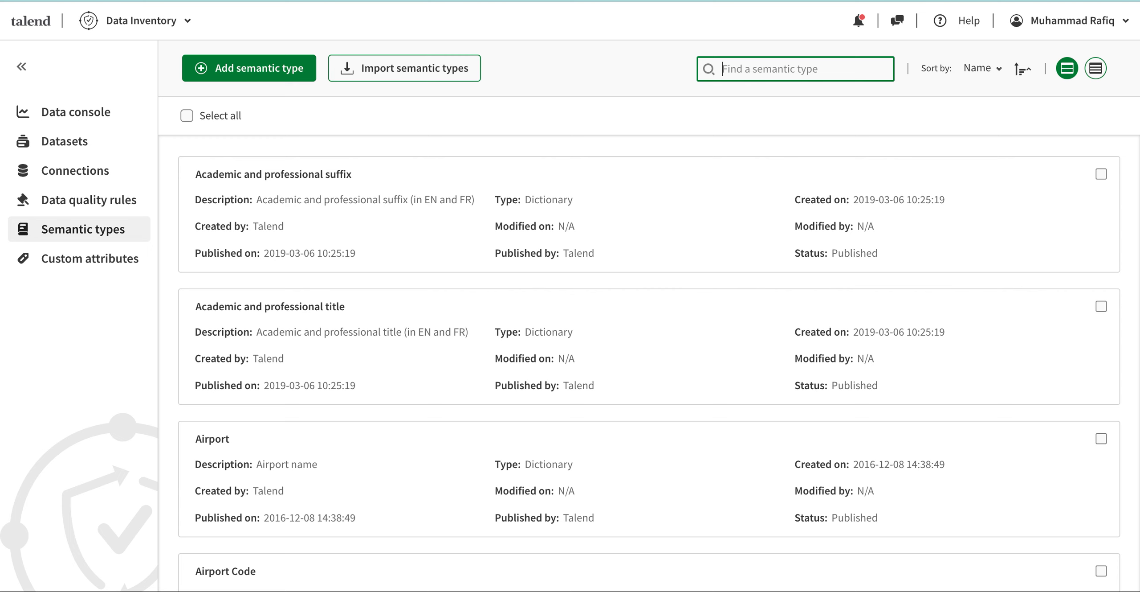
text(soci)
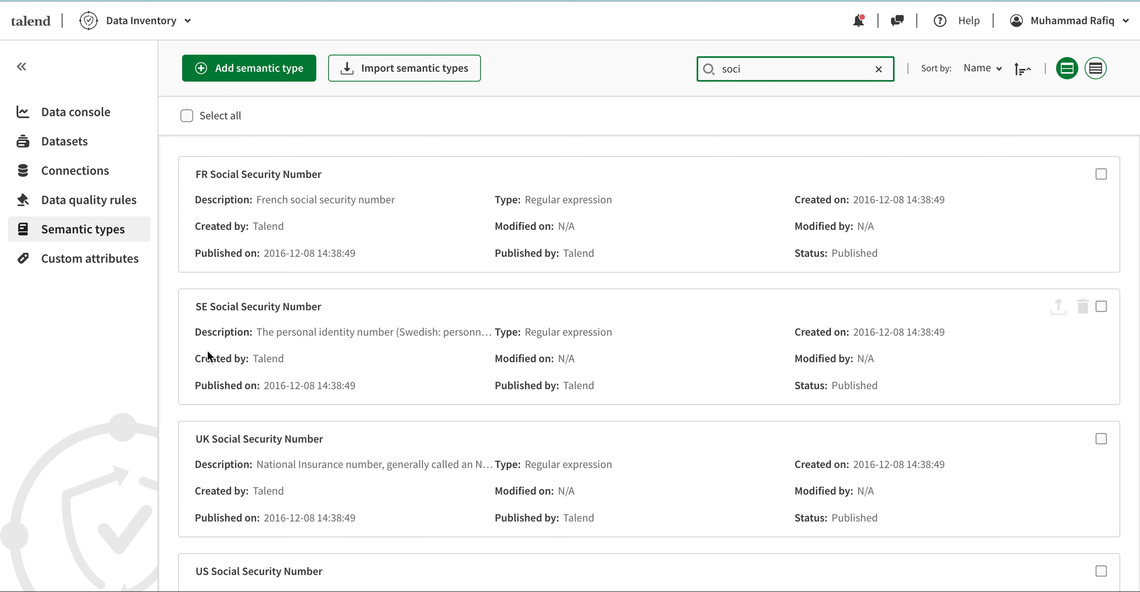
scroll(203, 374, down, 2)
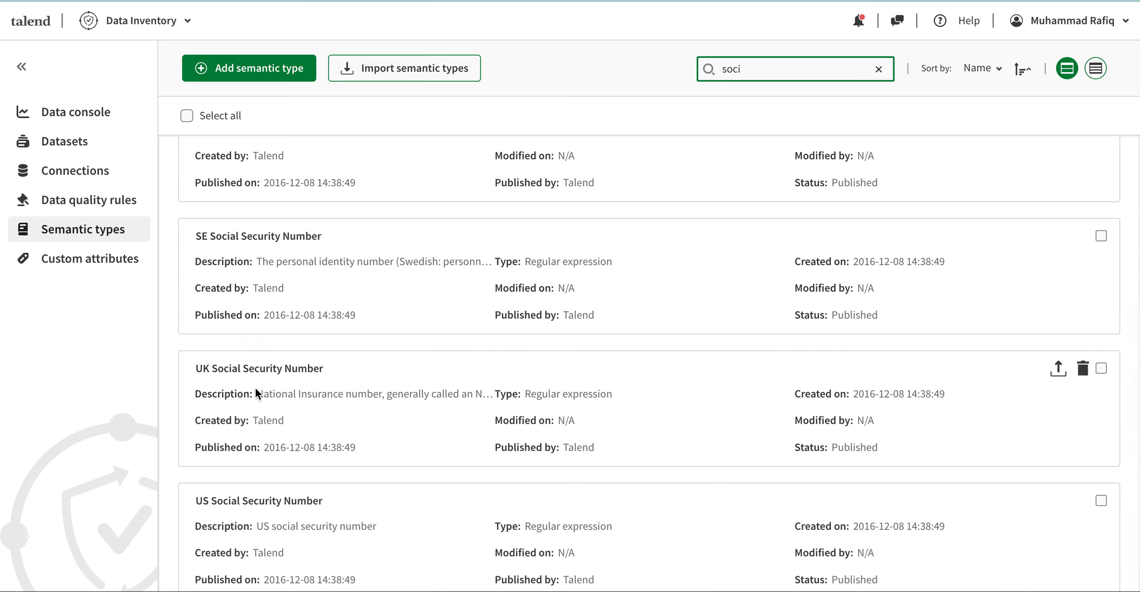